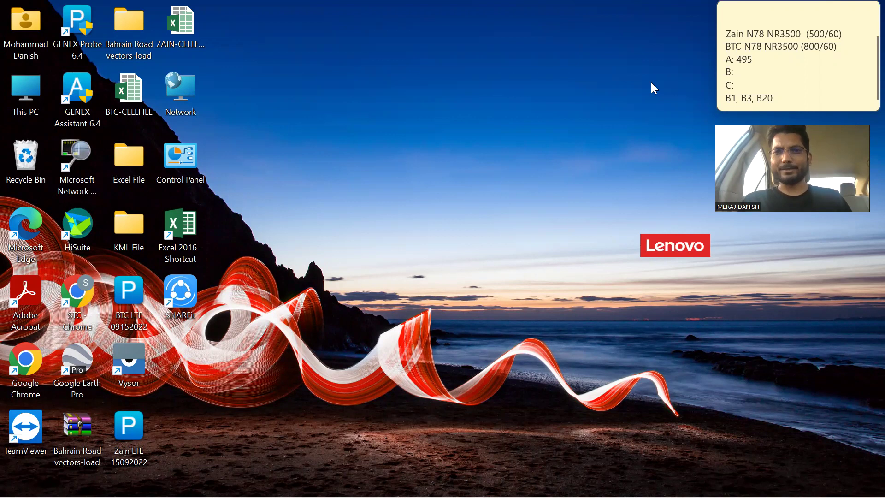
Step: Open License Control Center and review the mapped licenses and their expiry
click(321, 481)
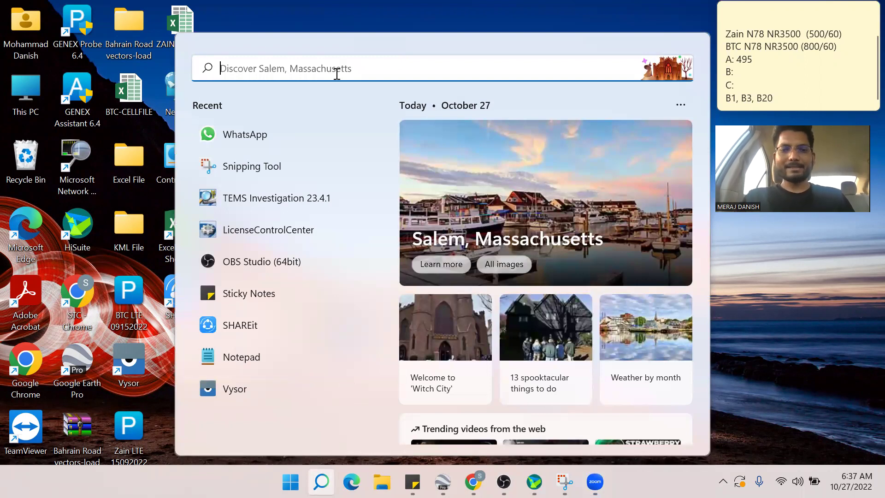
text(LIC)
click(275, 176)
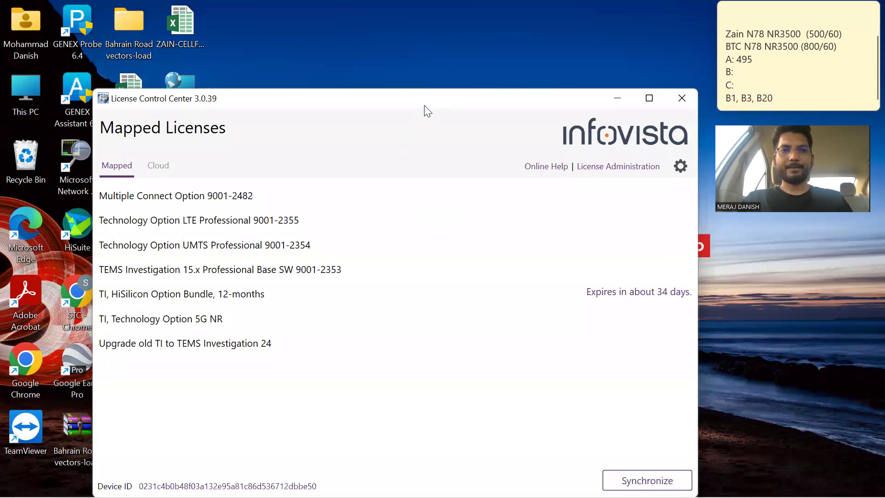
drag(424, 105, 408, 53)
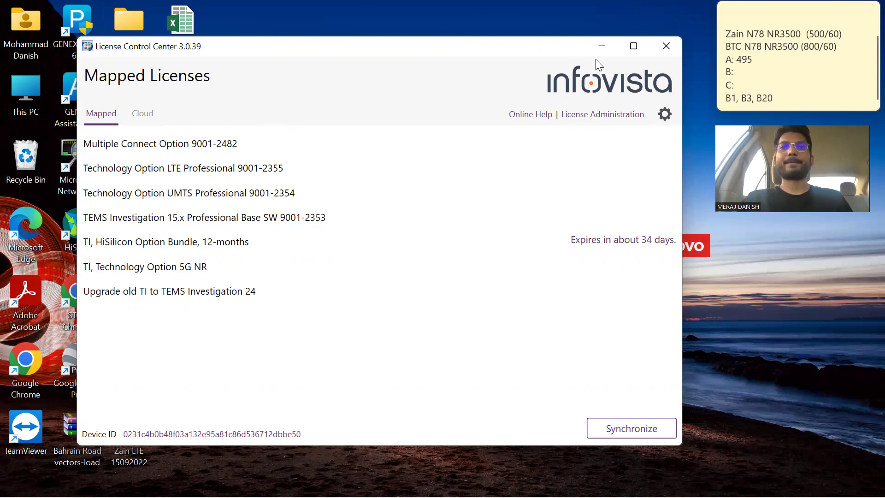
click(601, 48)
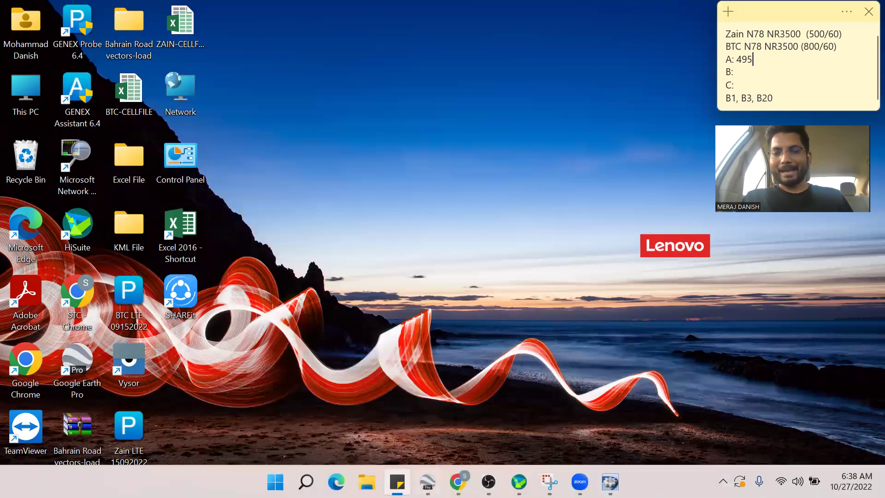
Step: Start TEMS Investigation 23.4.1 in Professional mode and dismiss the available updates without installing any
mouse_move(305, 482)
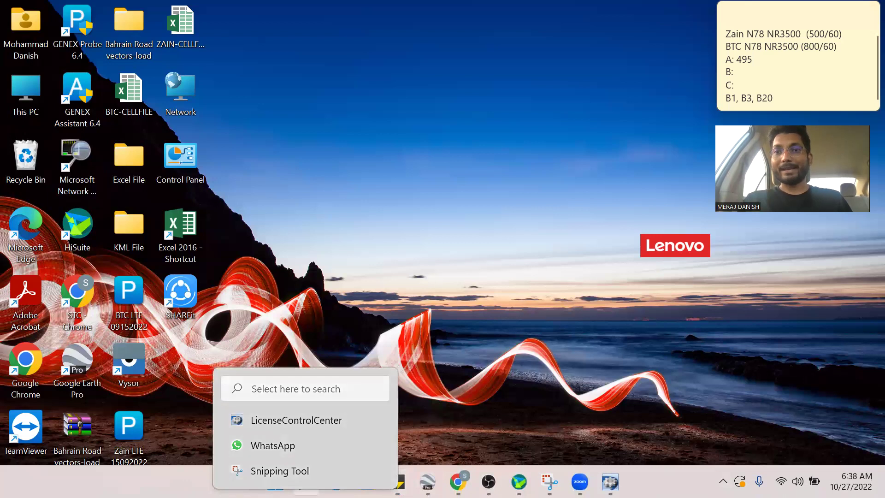
click(318, 384)
click(286, 226)
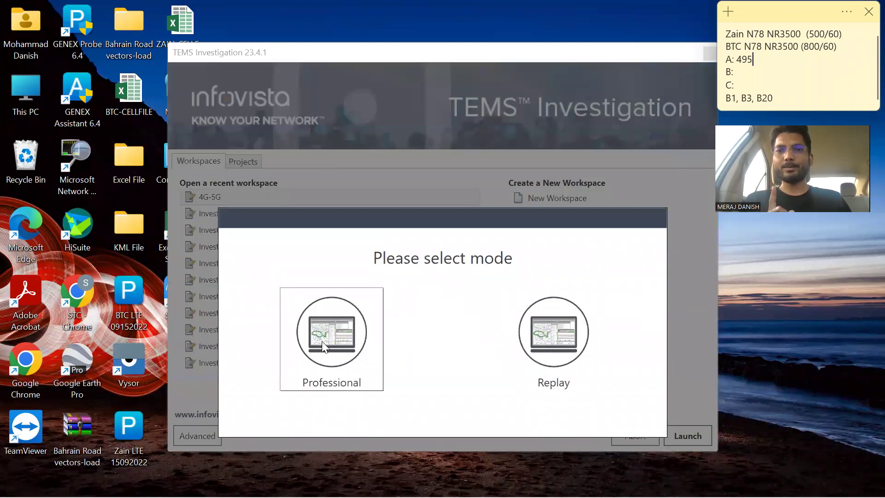
click(322, 342)
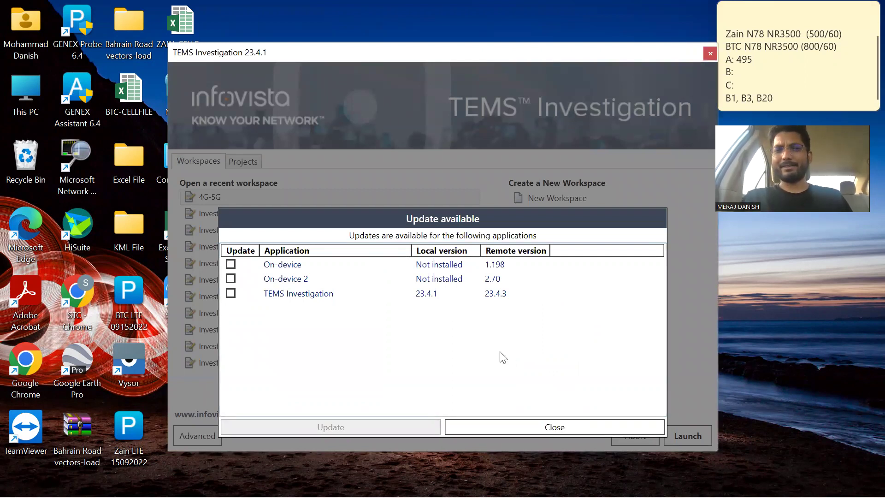
click(545, 425)
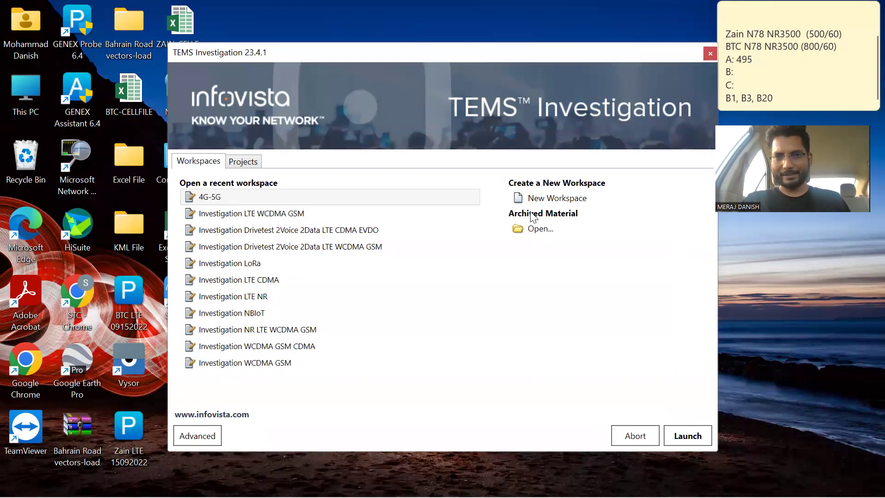
Step: Open the recent workspace 4G-5G
click(559, 202)
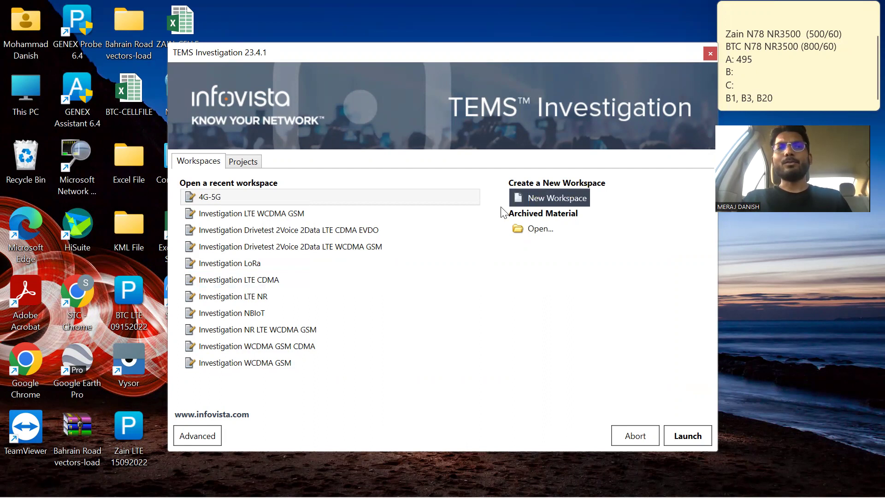
double_click(271, 198)
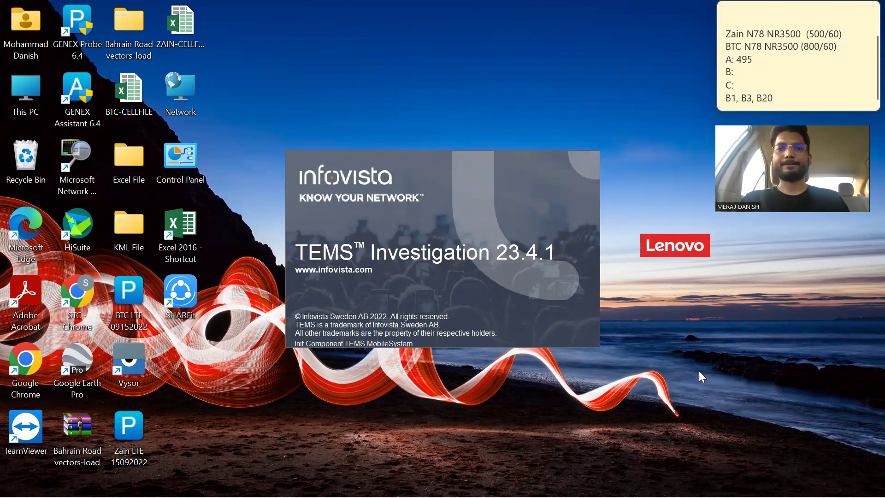
mouse_move(152, 497)
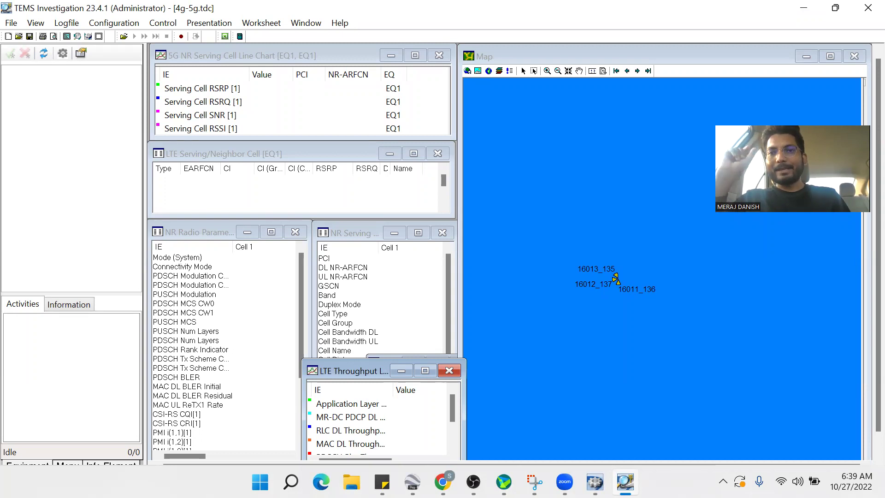
Step: Remove the Ocean, Grid, World, World Capitals and USA layers from the map's layer list
click(500, 71)
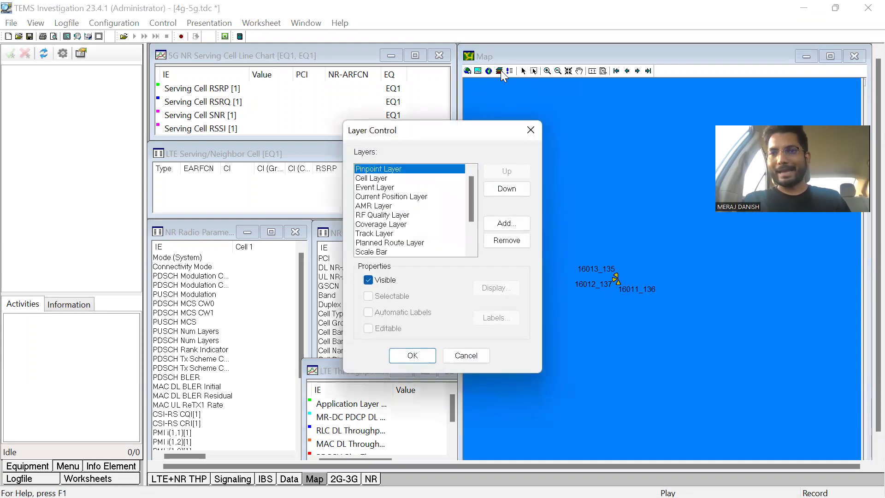
scroll(474, 239, down, 2)
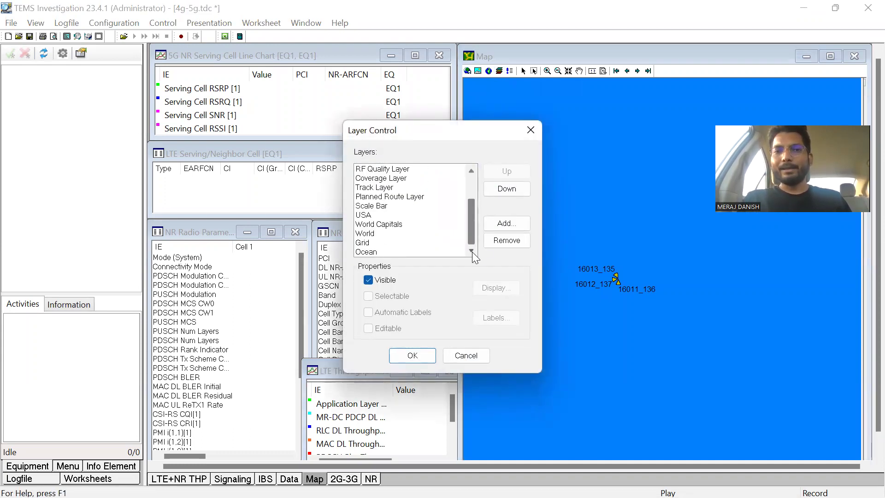
click(400, 253)
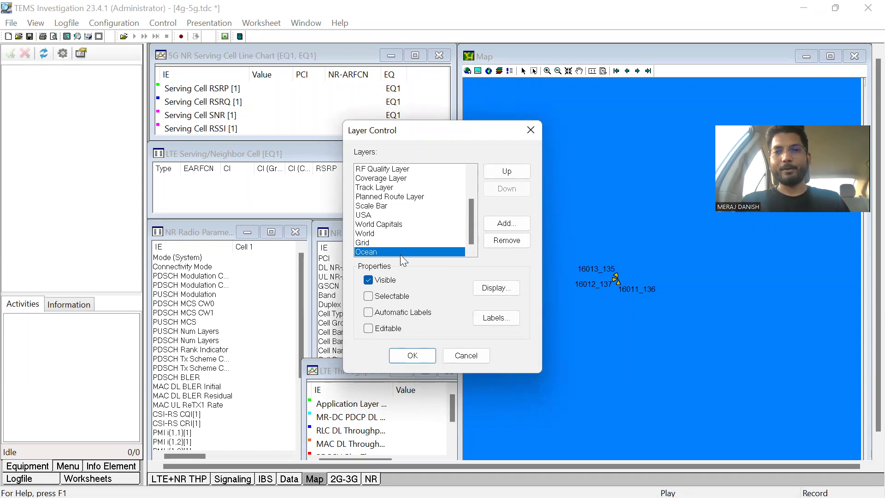
click(488, 243)
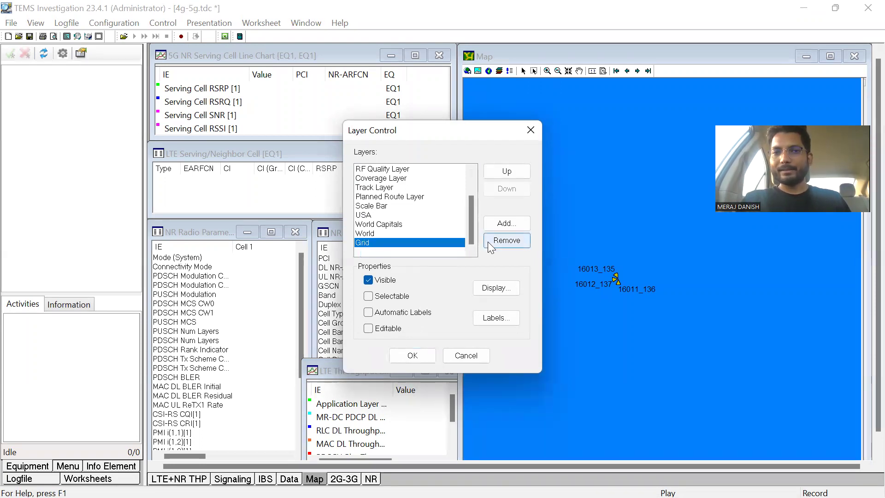
click(488, 241)
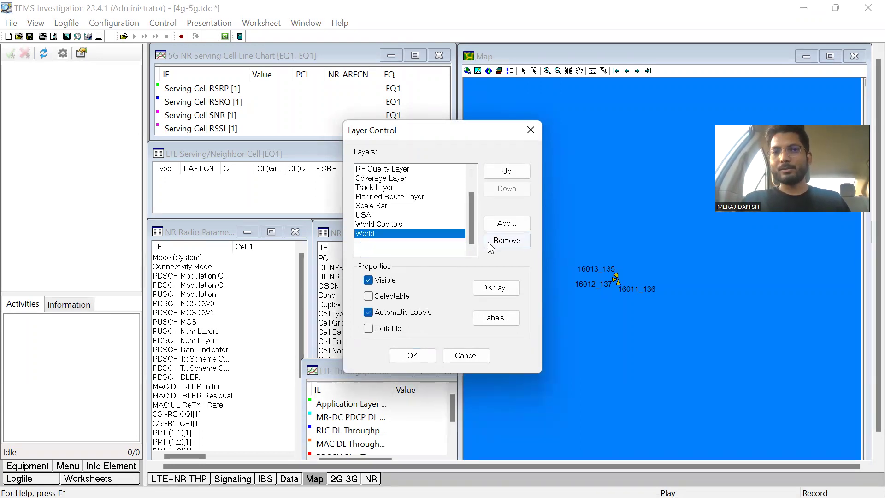
click(488, 241)
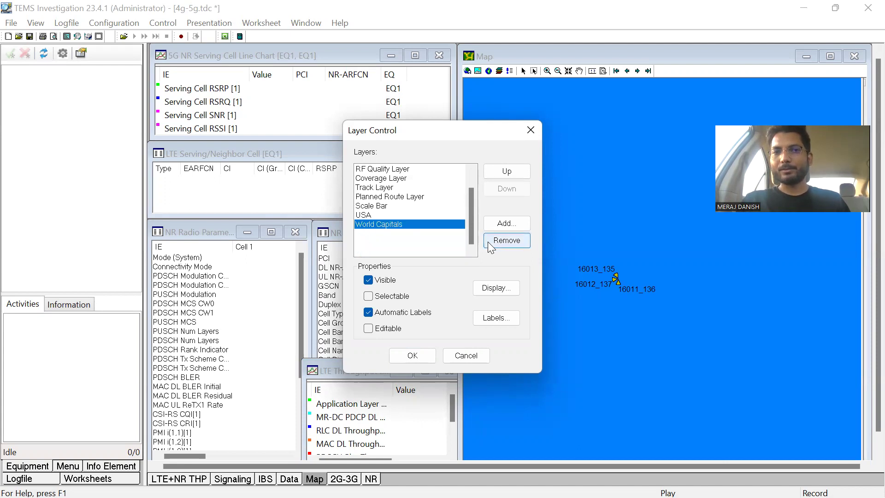
click(487, 242)
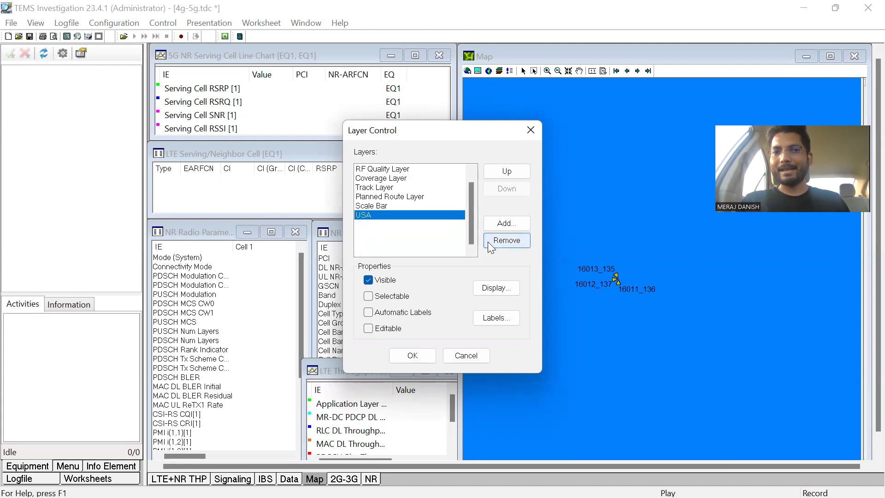
click(488, 241)
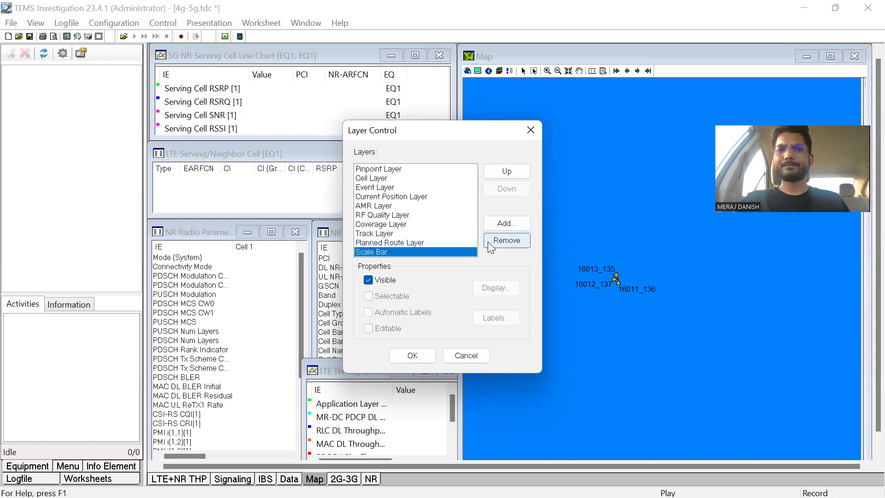
Step: Add majorroads.tab from the Combined folder as a map layer and apply the layer changes
click(506, 223)
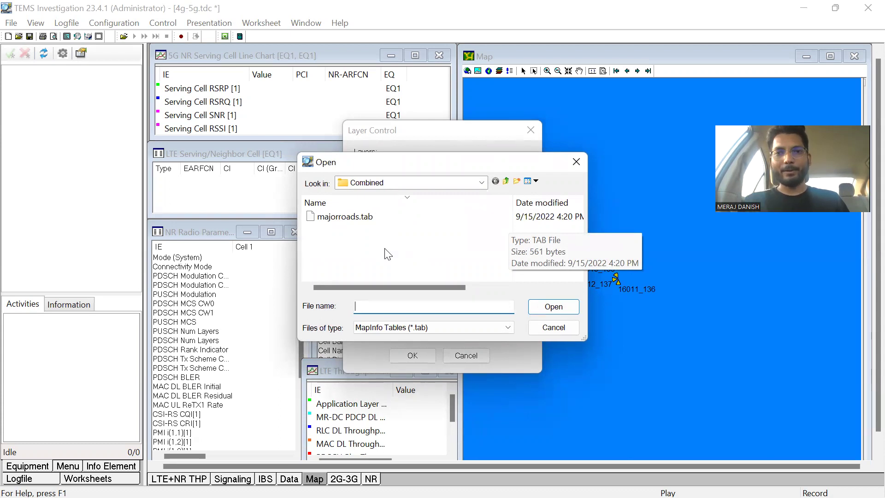
click(364, 218)
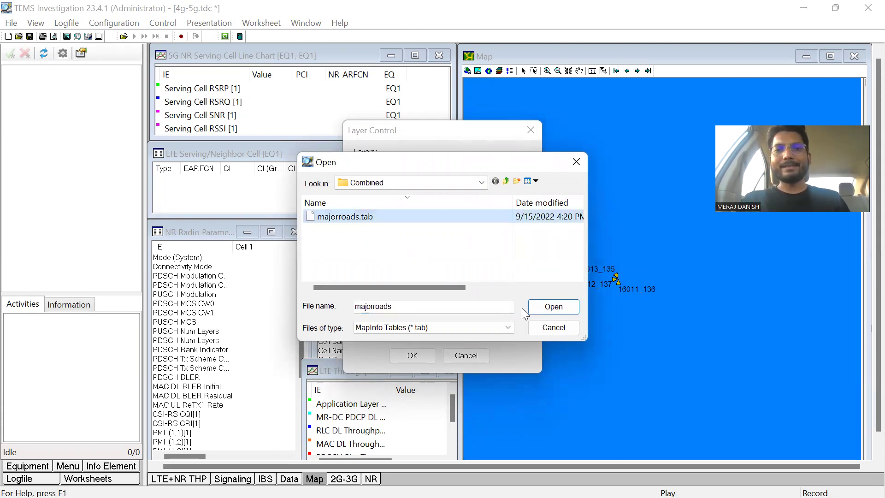
click(547, 307)
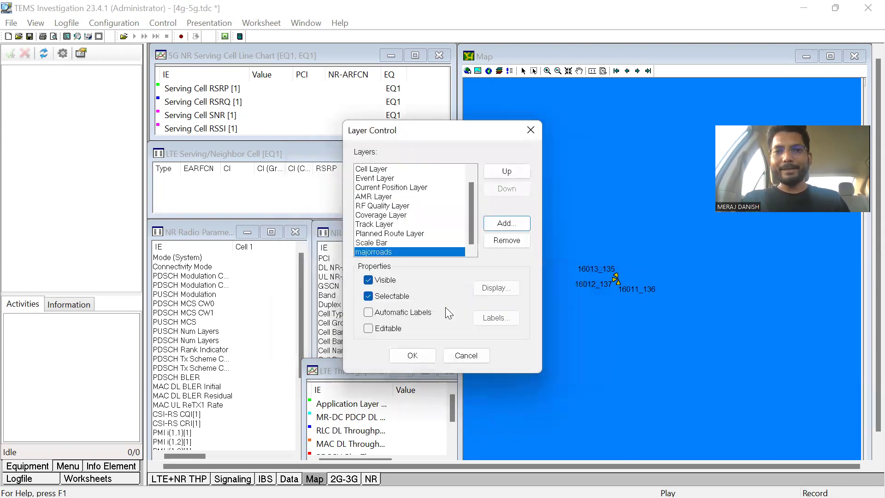
click(412, 355)
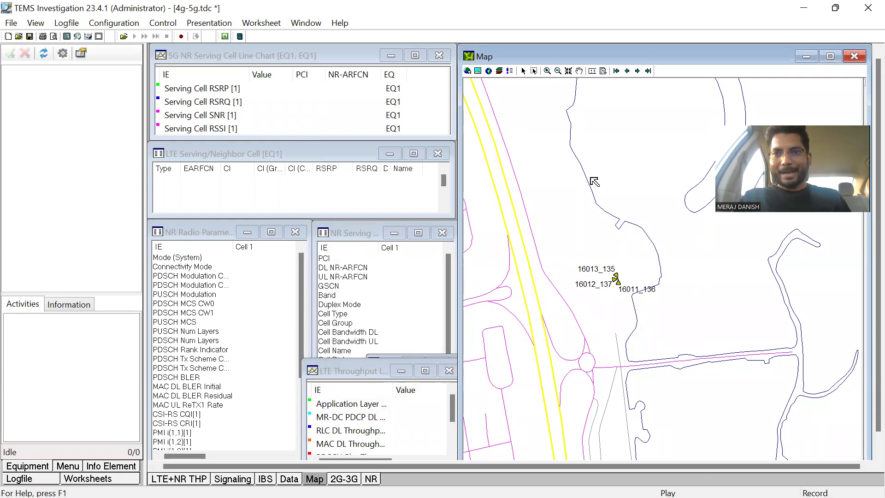
click(579, 70)
drag(618, 228, 631, 442)
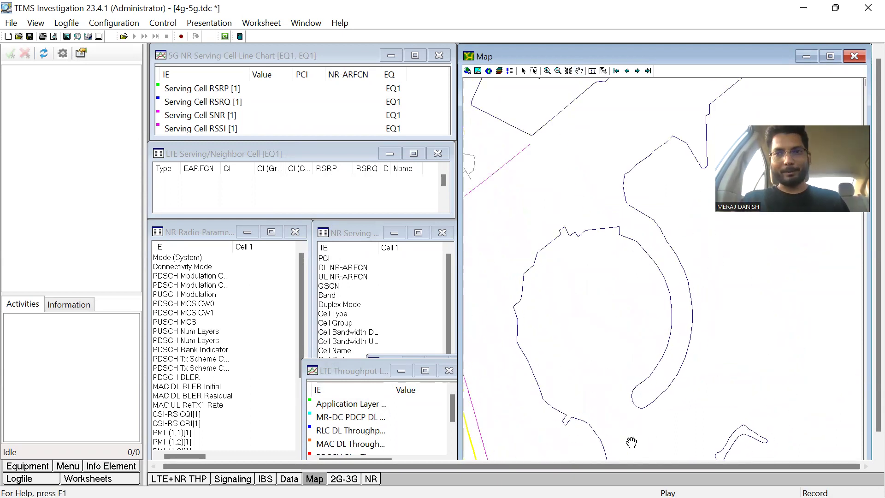
Step: In the cell file options, remove all loaded cell files, load Zain LTE 15092022 from the Desktop and apply the options
click(11, 23)
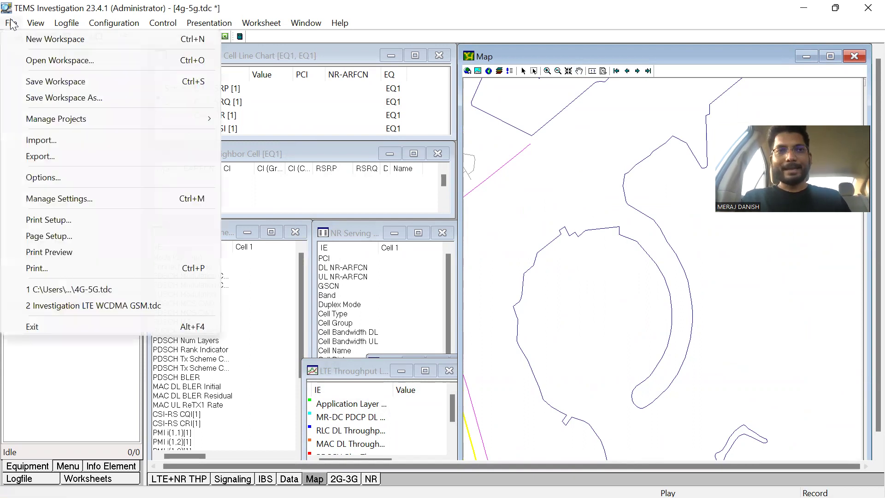
click(60, 184)
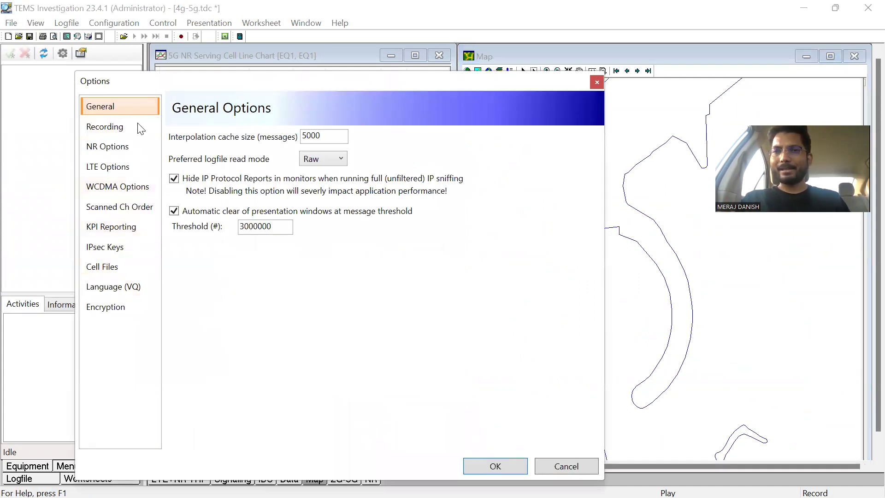
click(136, 268)
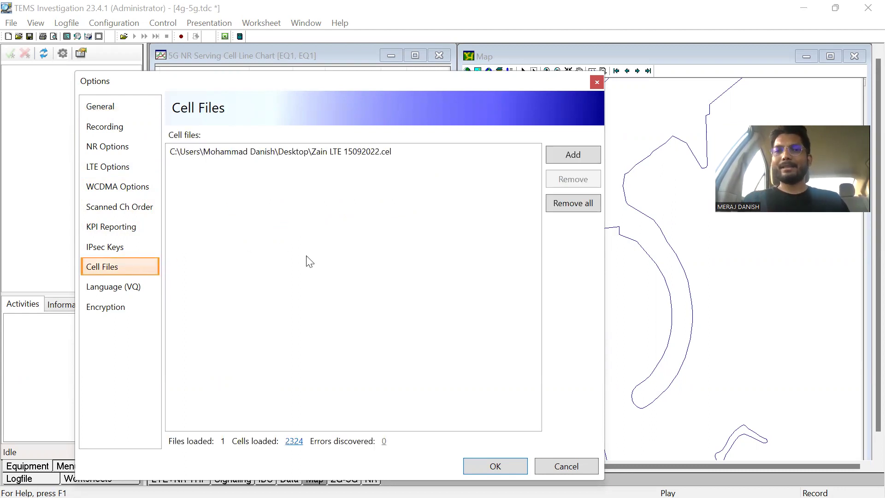
click(562, 211)
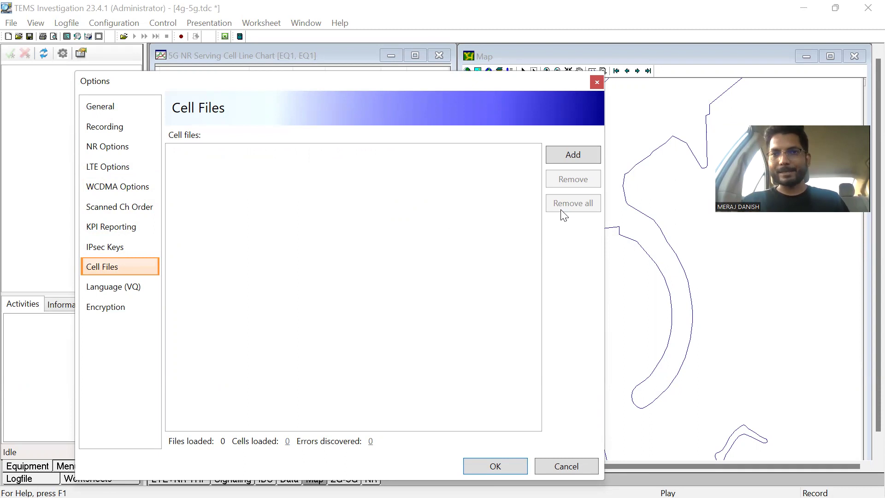
click(577, 155)
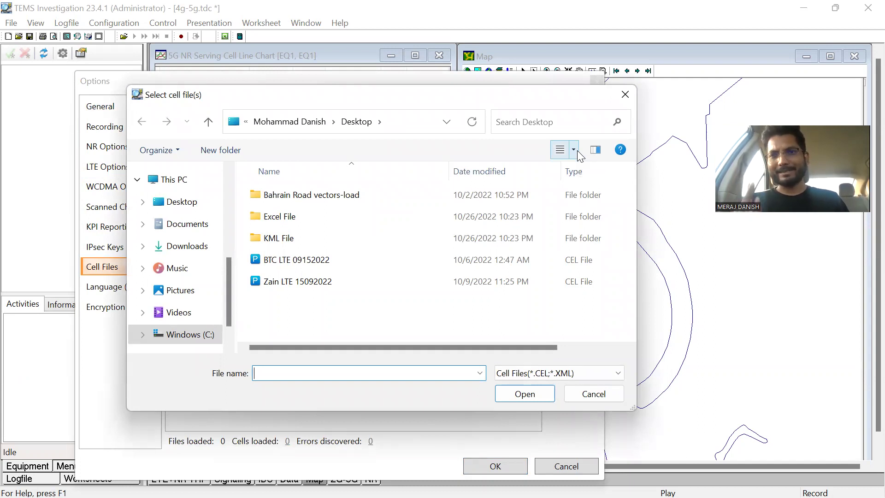
click(353, 284)
click(524, 393)
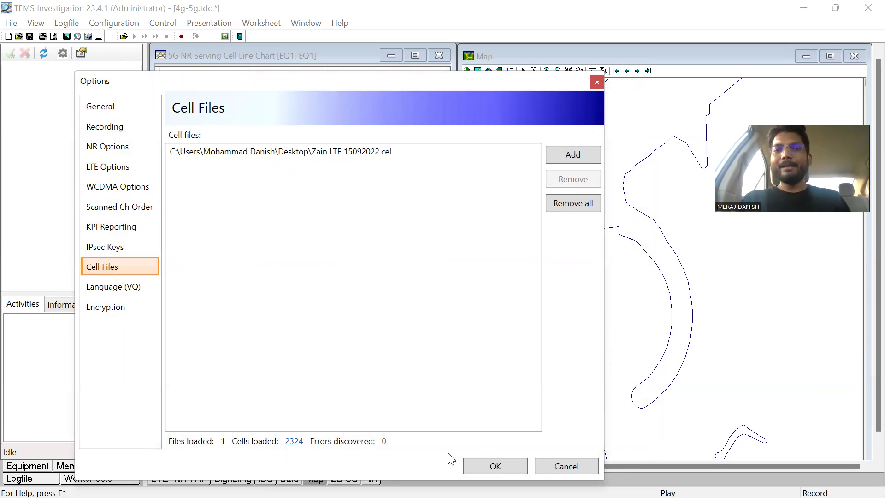
click(499, 464)
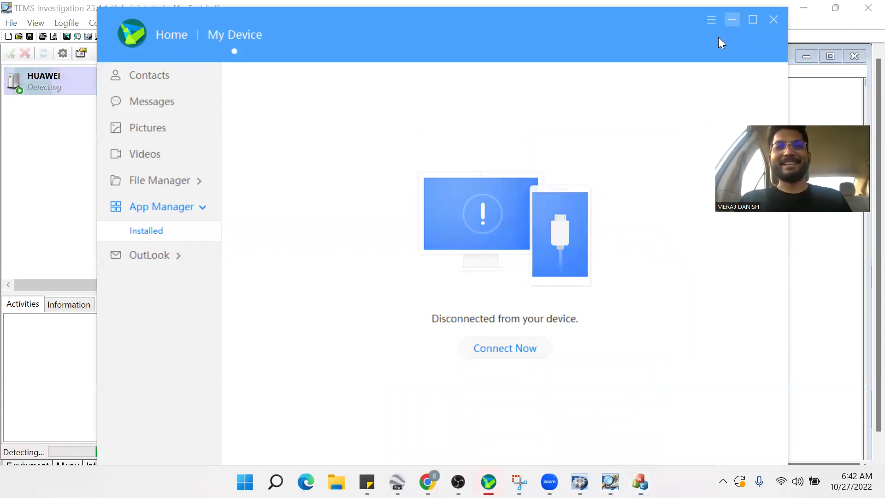
Step: Confirm the USB debugging authorization for the phone in HiSuite and minimize the HiSuite window
click(732, 19)
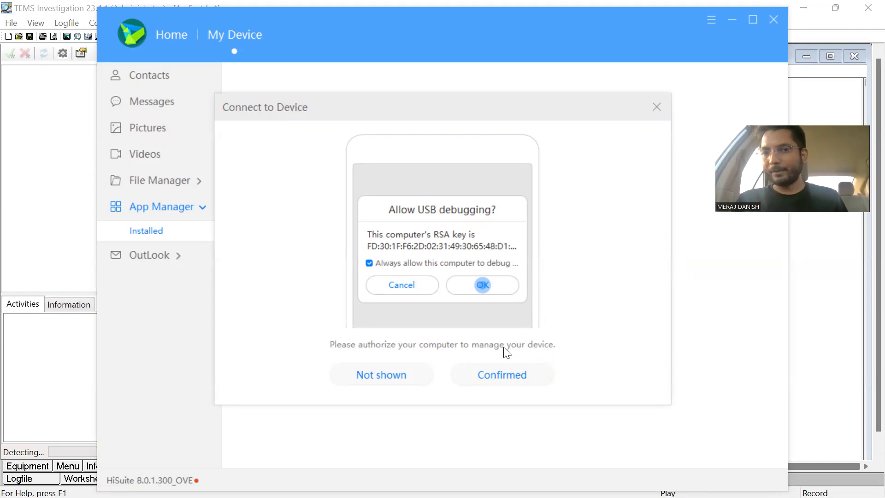
click(503, 375)
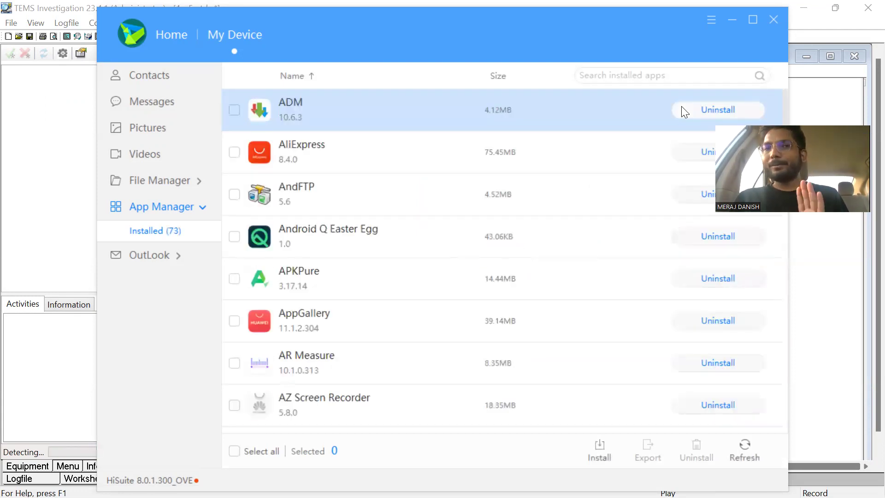
click(733, 20)
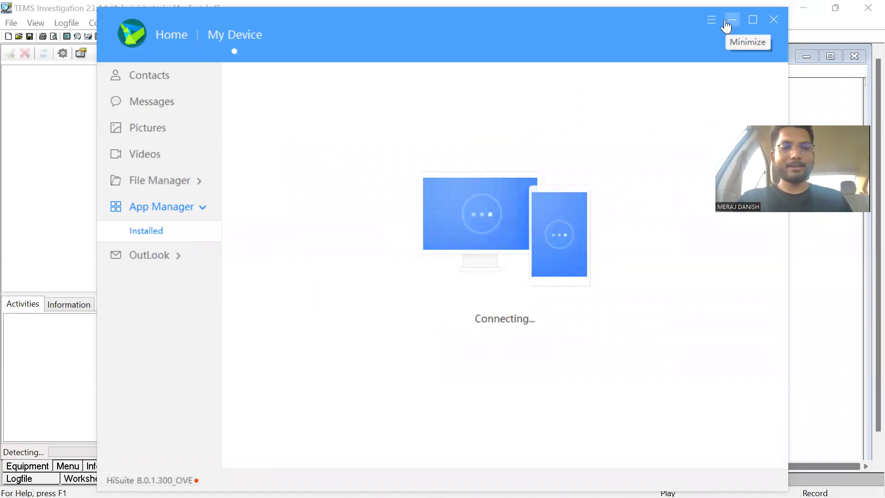
click(728, 23)
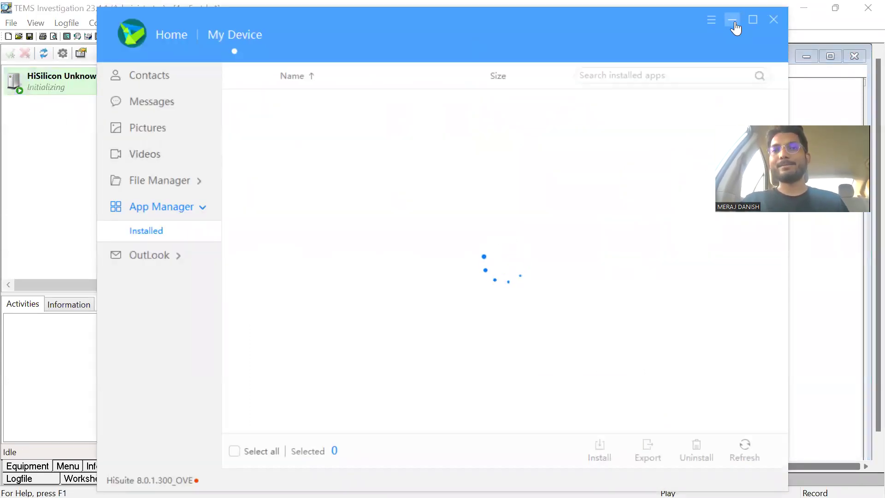
Step: Authorize USB debugging for the phone again in HiSuite and minimize HiSuite to return to TEMS Investigation
click(732, 23)
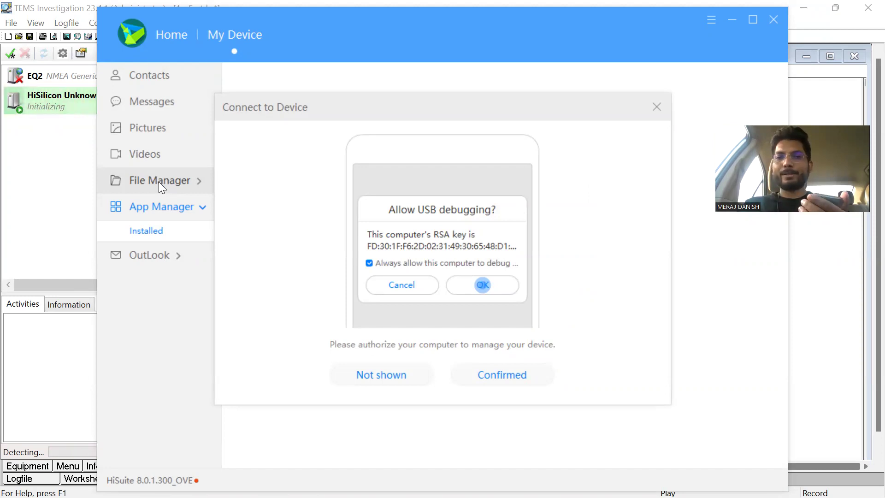
click(493, 379)
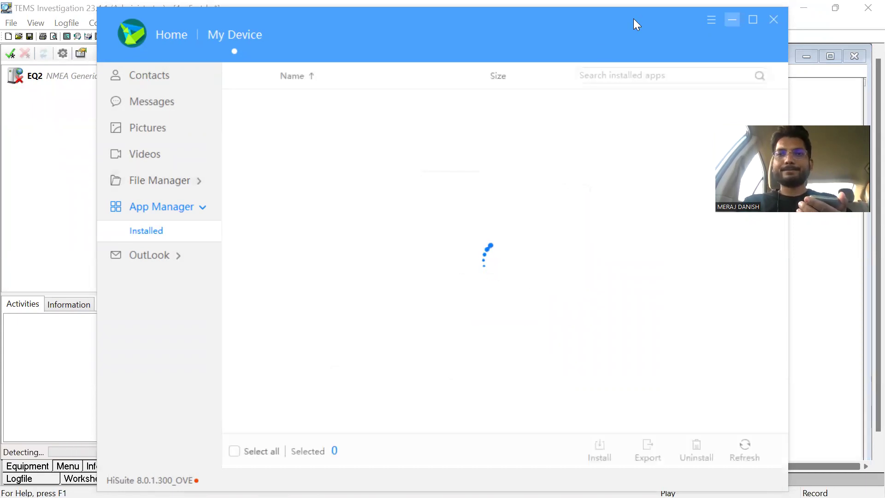
click(46, 219)
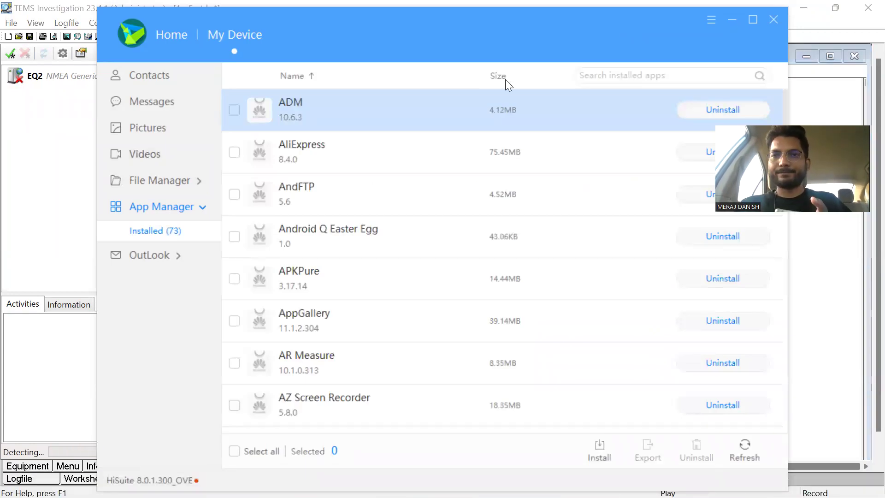
click(733, 21)
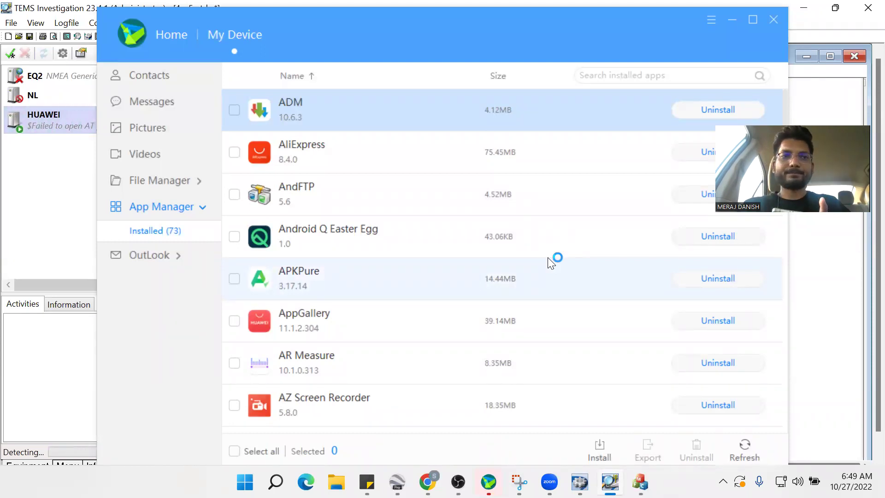
click(732, 19)
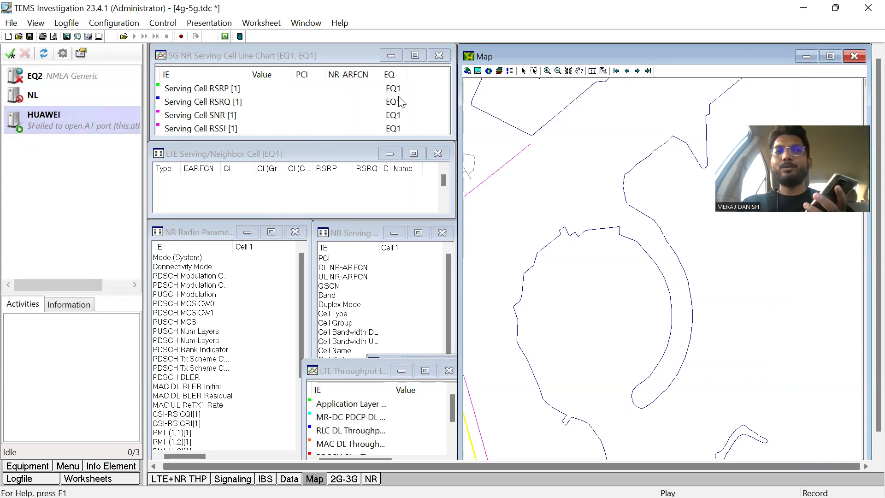
Step: Close TEMS Investigation without saving the 4g-5g workspace changes and relaunch version 23.4.1
click(865, 10)
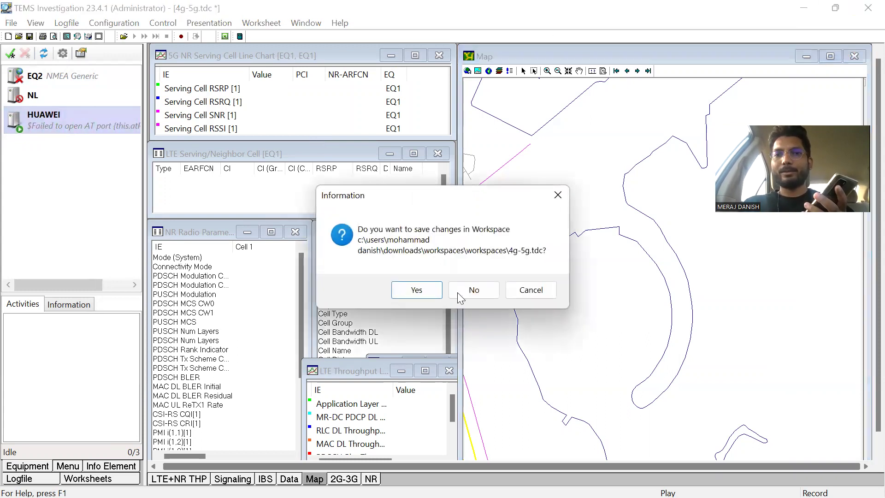
click(479, 289)
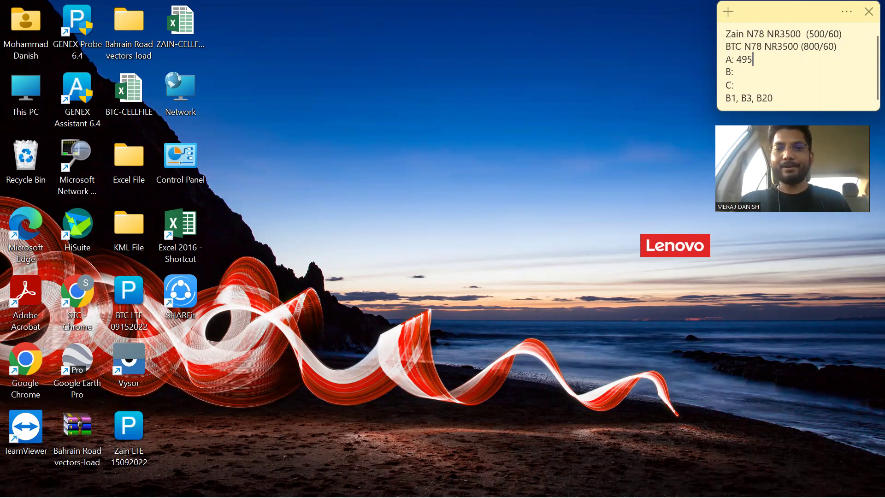
mouse_move(306, 481)
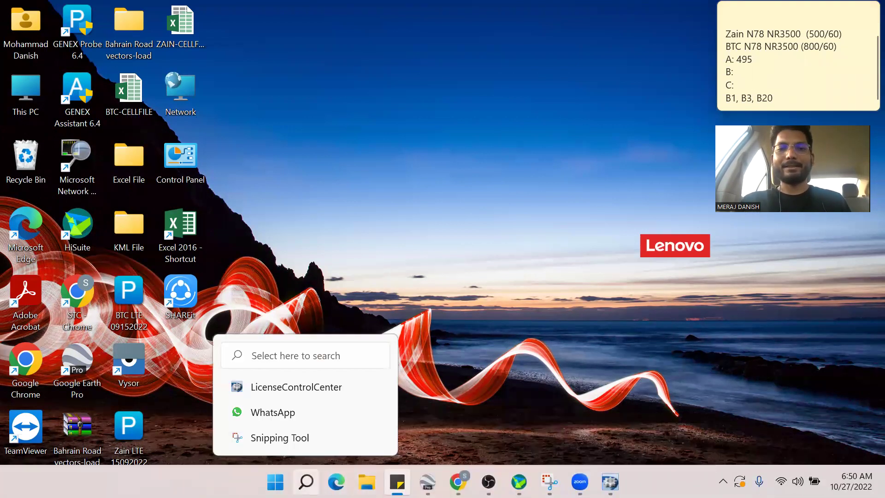
click(324, 355)
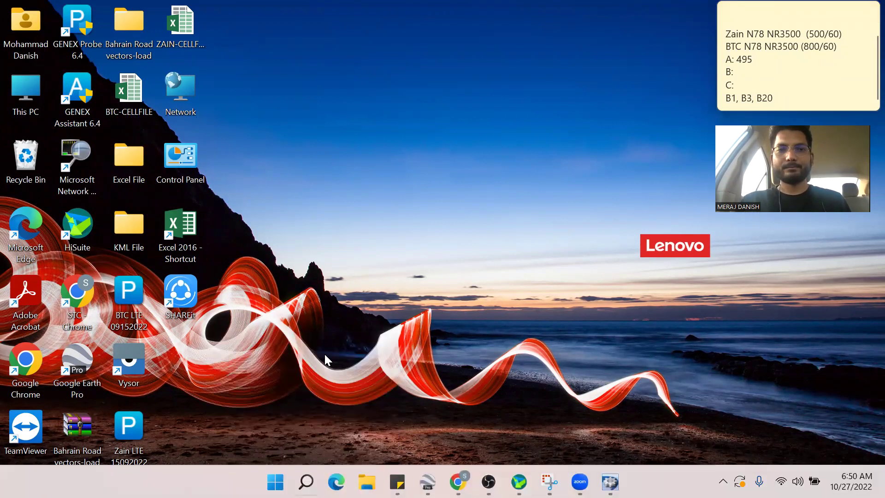
text(TE)
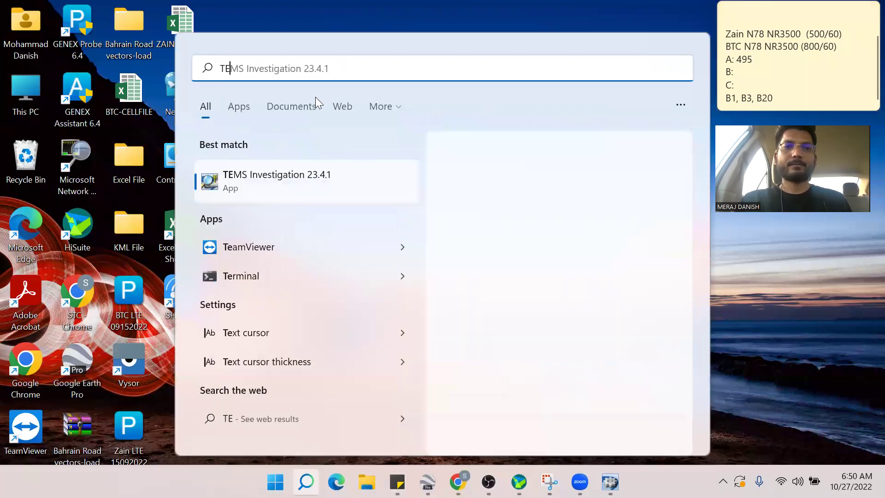
click(293, 175)
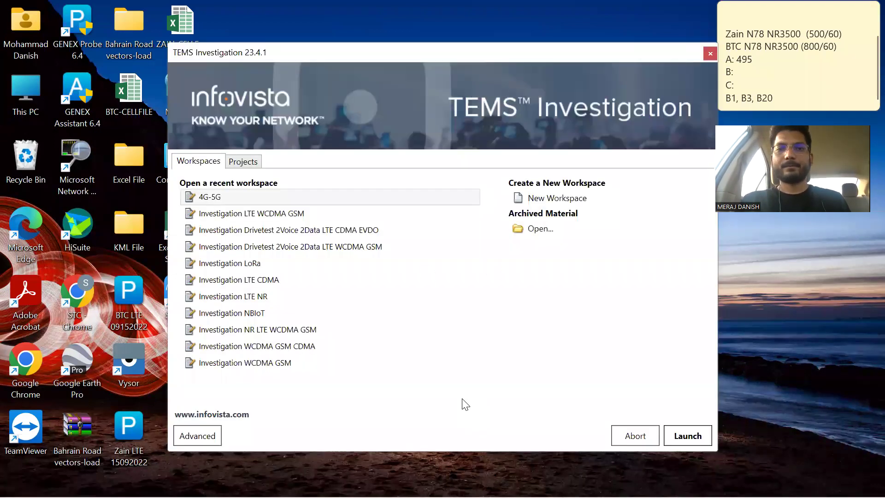
Step: Dismiss the available updates without installing any and open the recent workspace 4G-5G
click(323, 329)
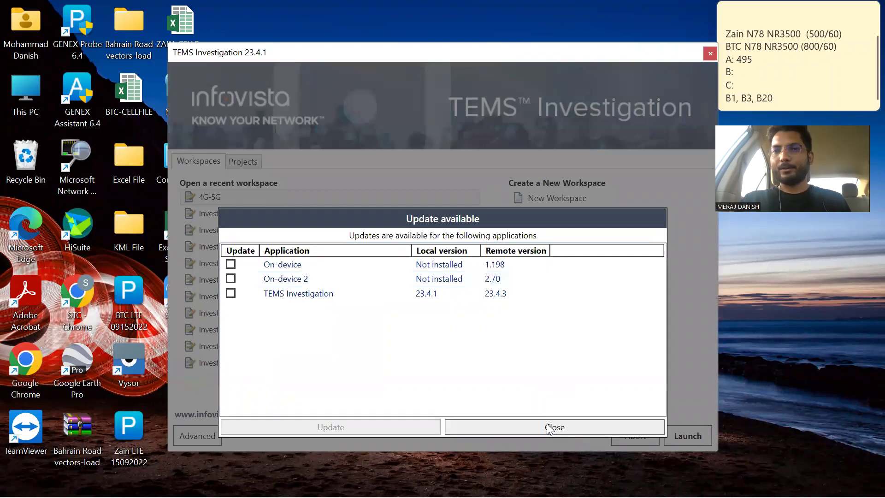
click(550, 427)
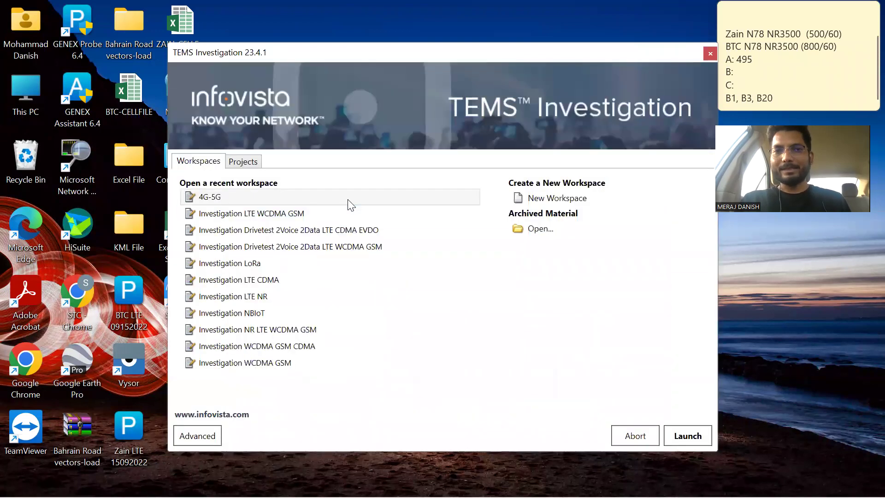
double_click(248, 196)
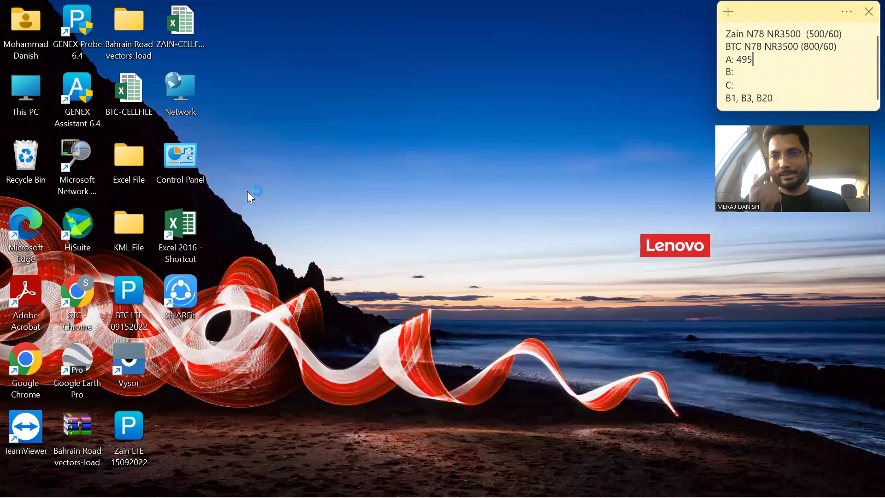
mouse_move(387, 497)
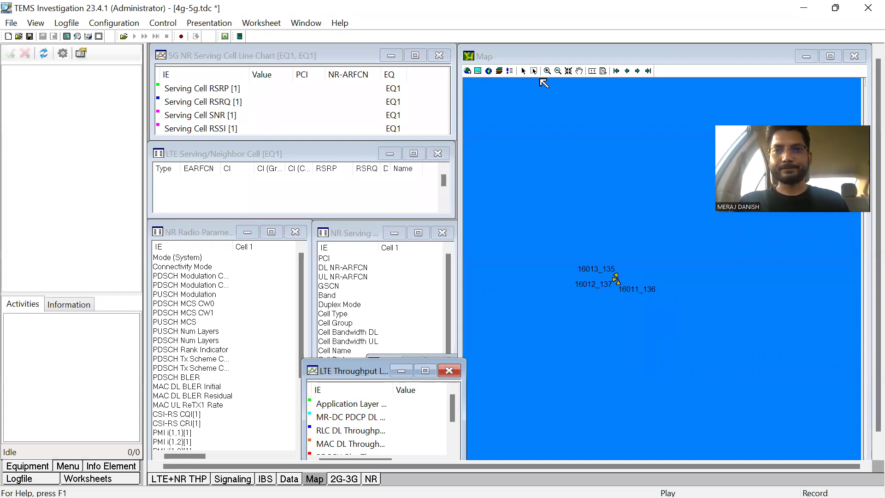
Step: Remove the Ocean, Grid, World, World Capitals and USA layers from the reopened workspace's map
click(499, 70)
click(498, 70)
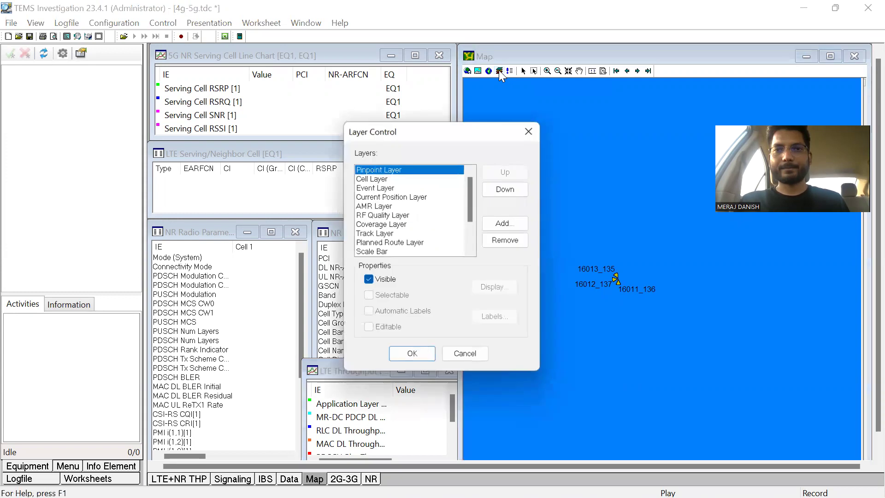
click(471, 236)
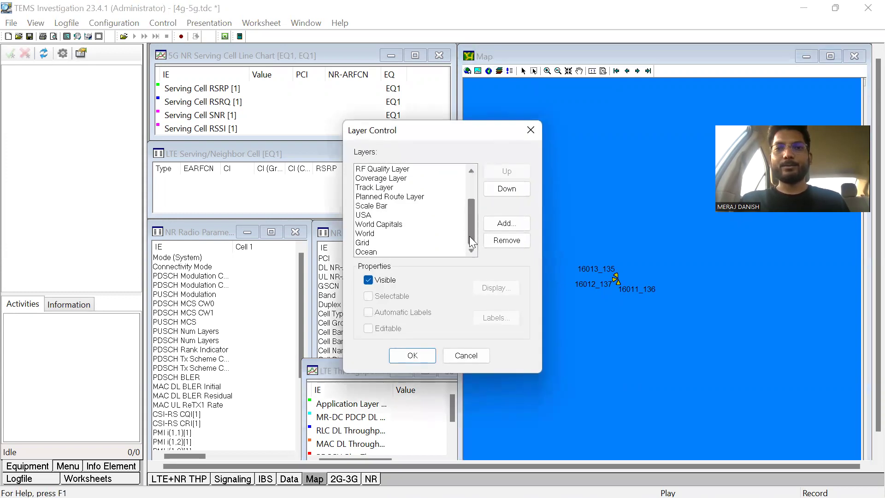
click(402, 251)
click(493, 239)
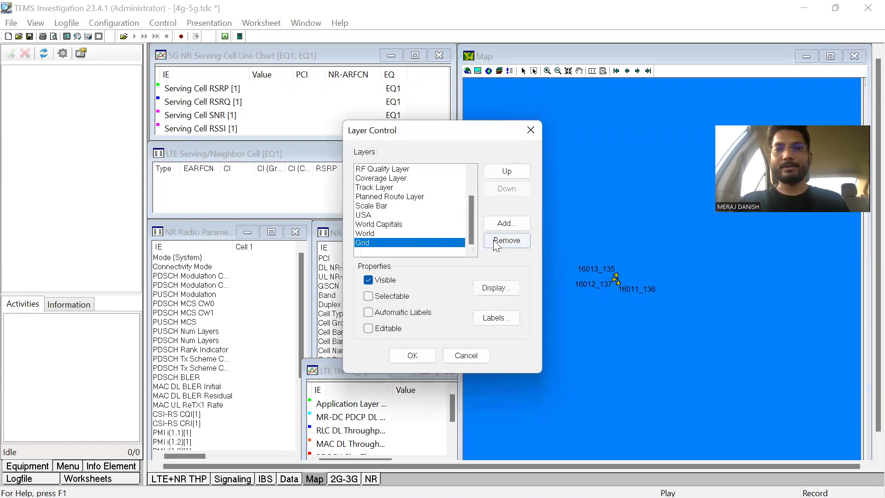
click(493, 239)
click(493, 240)
click(493, 240)
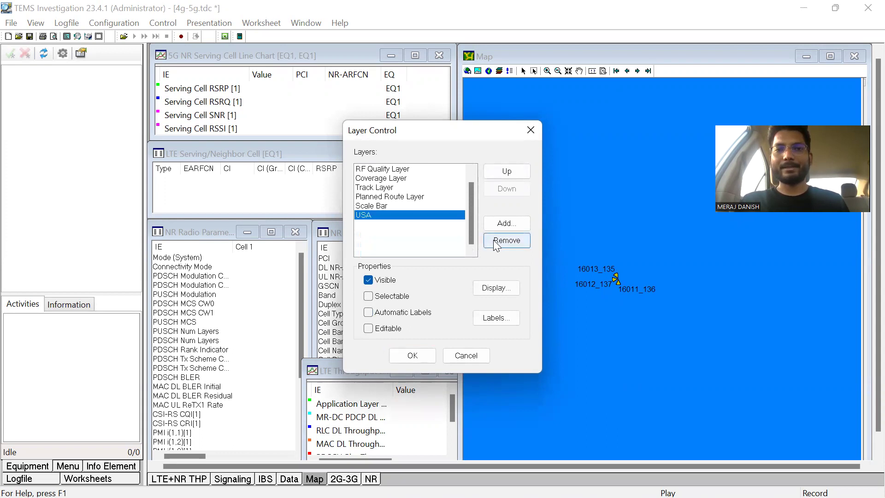
click(493, 240)
Step: Add majorroads.tab from the Combined folder as a layer and apply the changes to the map
click(512, 228)
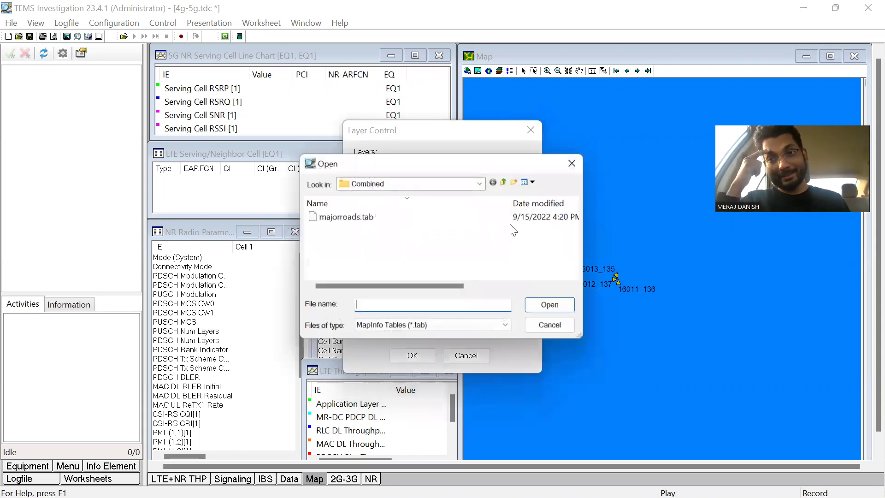
click(443, 216)
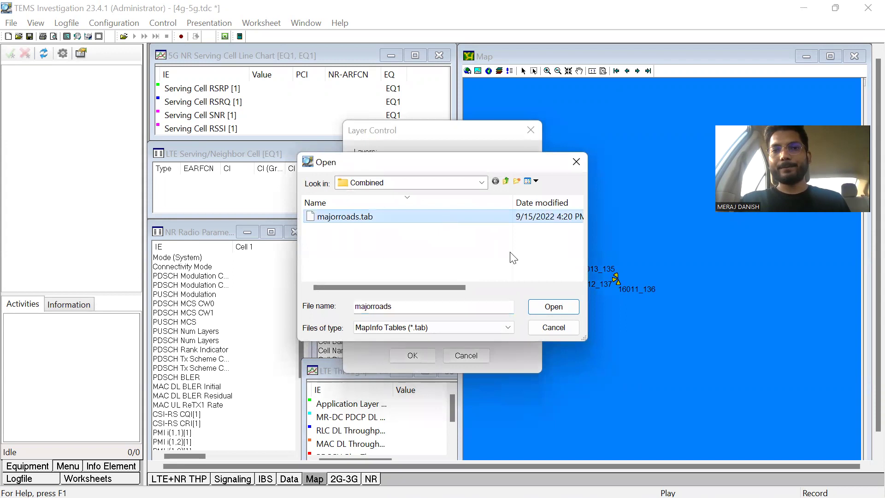
click(553, 307)
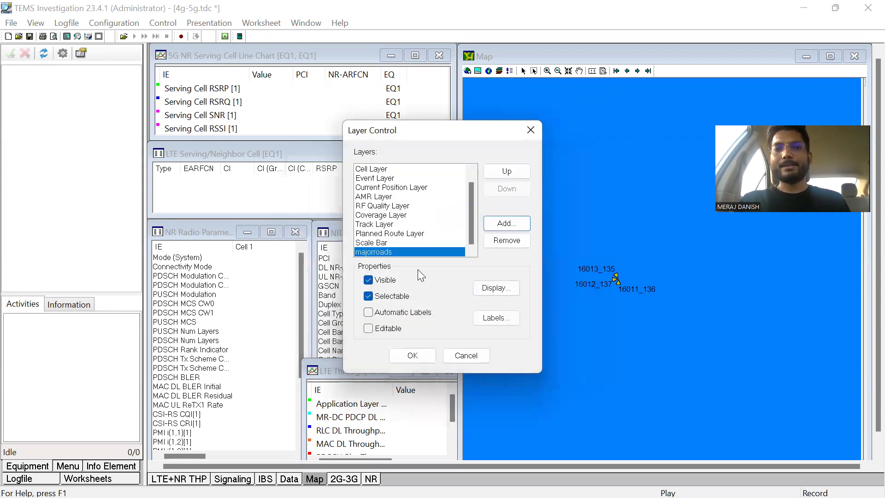
click(417, 354)
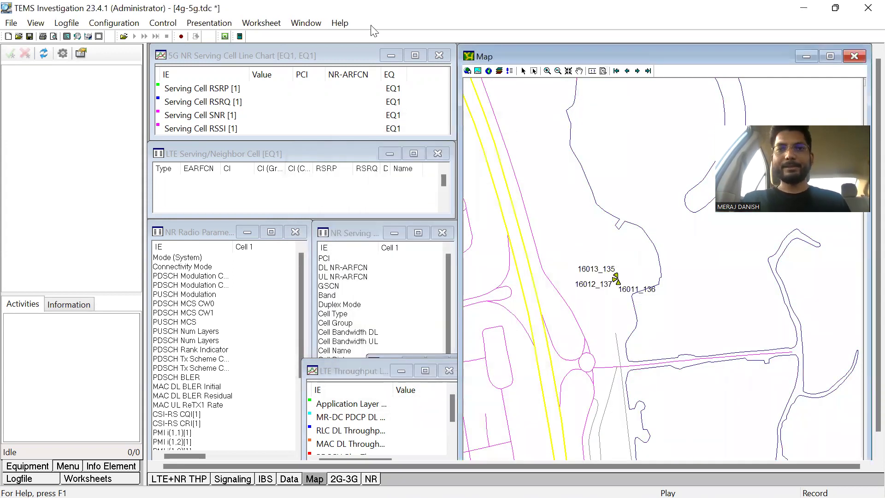
click(579, 70)
drag(601, 164, 455, 446)
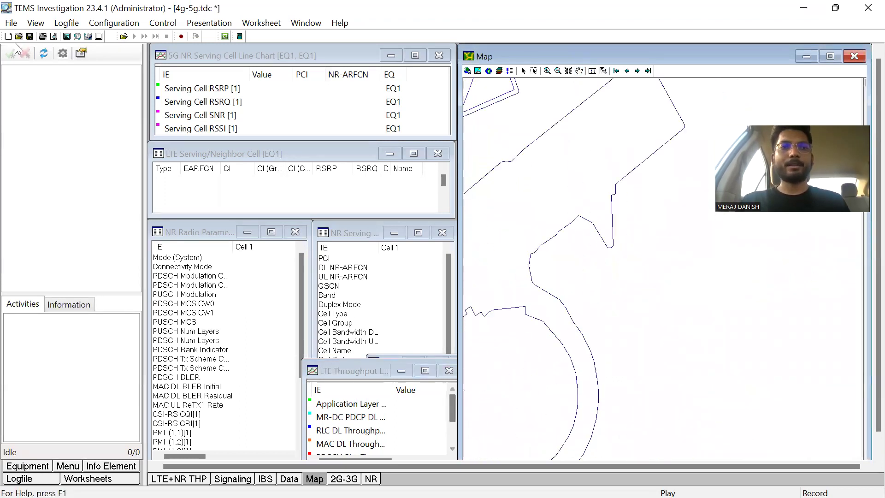
Step: Replace all loaded cell files with Zain LTE 15092022 from the Desktop in the cell file options and apply them
click(11, 23)
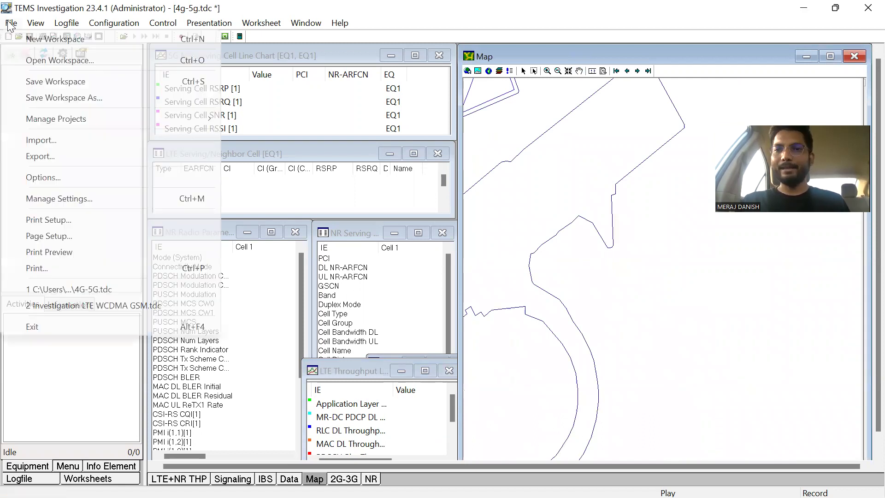
click(90, 183)
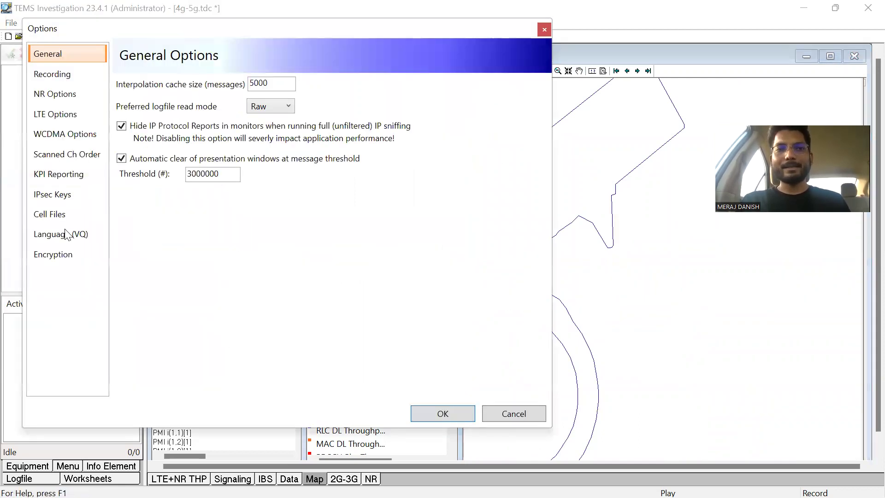
click(85, 215)
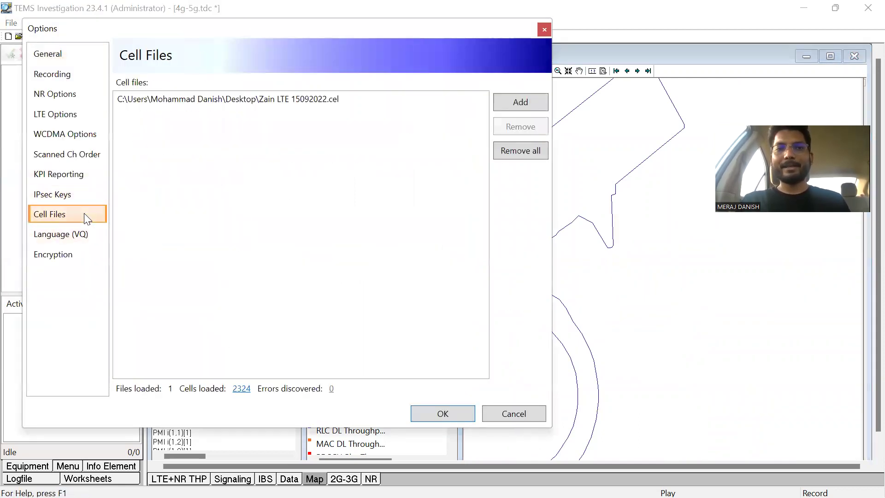
click(530, 156)
click(526, 102)
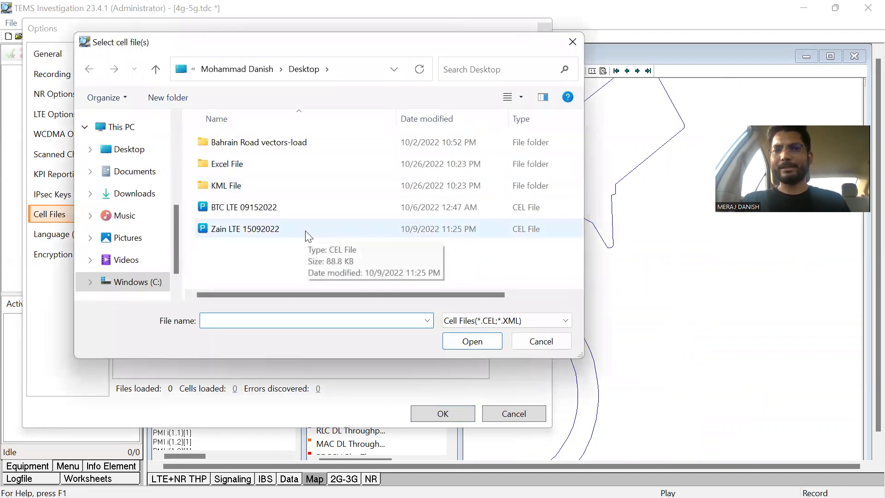
click(306, 230)
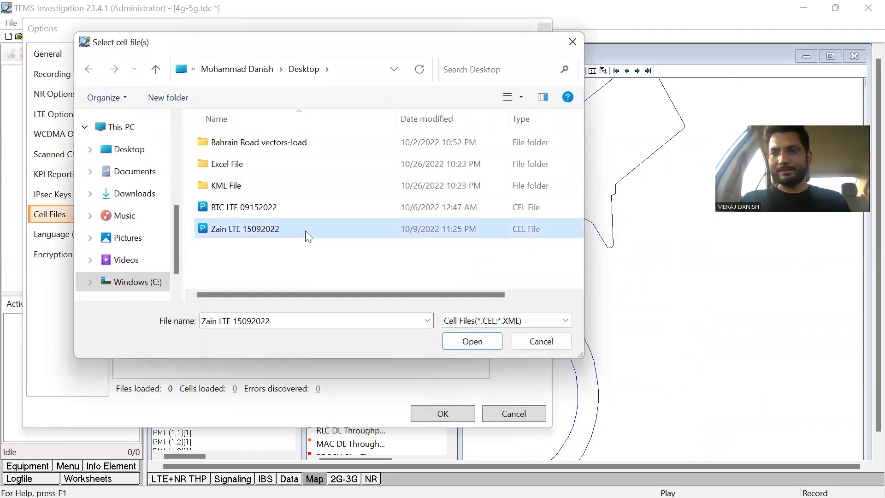
click(475, 347)
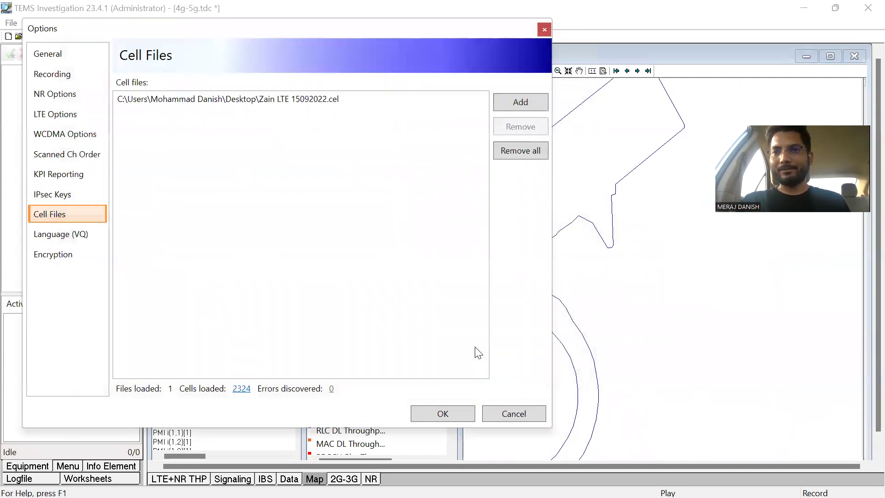
click(441, 414)
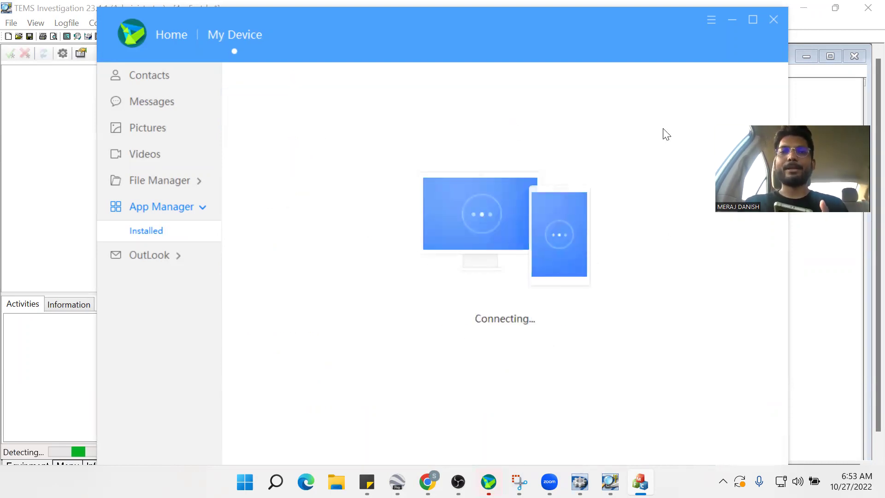
Step: Minimize HiSuite and activate the detected Huawei ELS-N29 phone and NMEA Generic GPS in TEMS Investigation
click(730, 22)
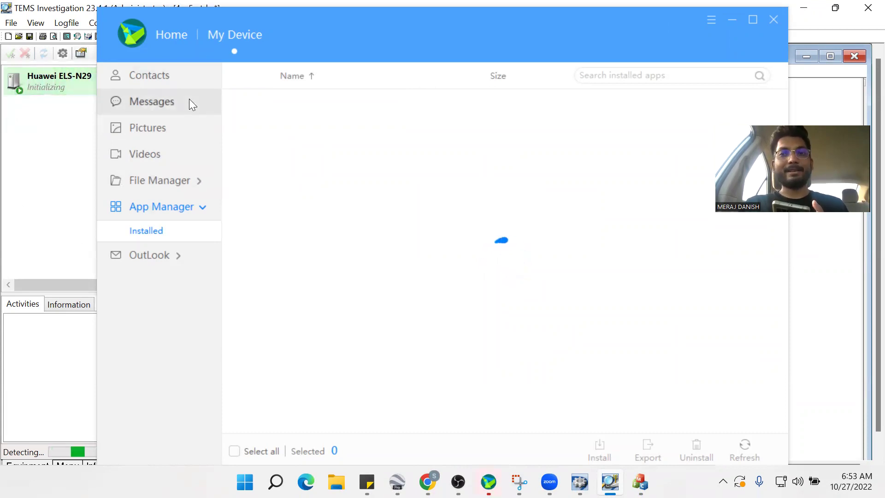
click(765, 17)
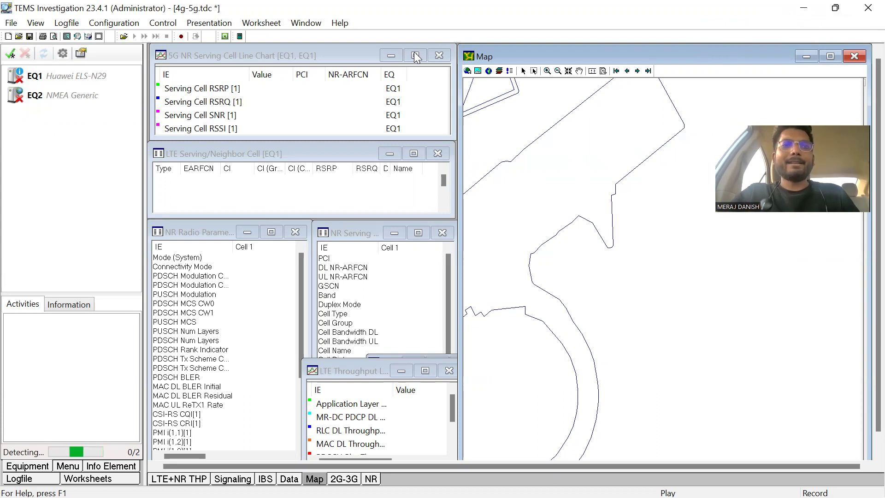
click(10, 55)
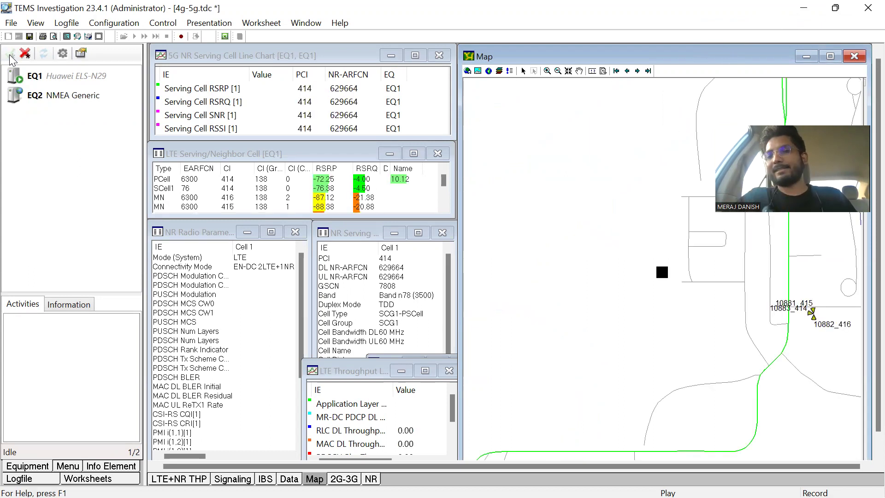
Step: Clear the plotted measurement track from the map
drag(651, 142, 574, 334)
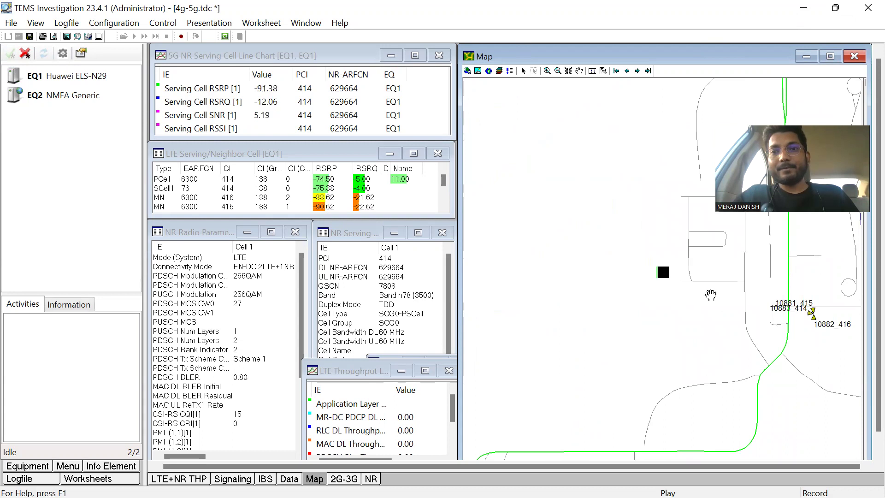
drag(687, 335, 803, 339)
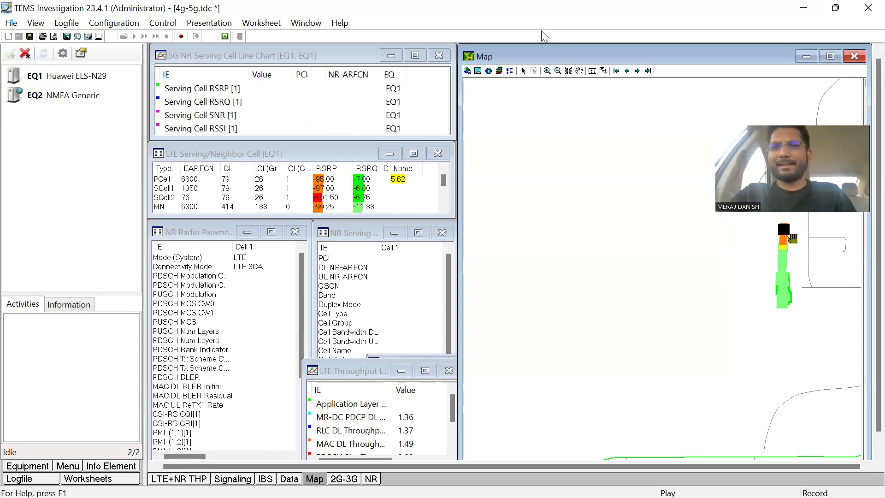
click(603, 71)
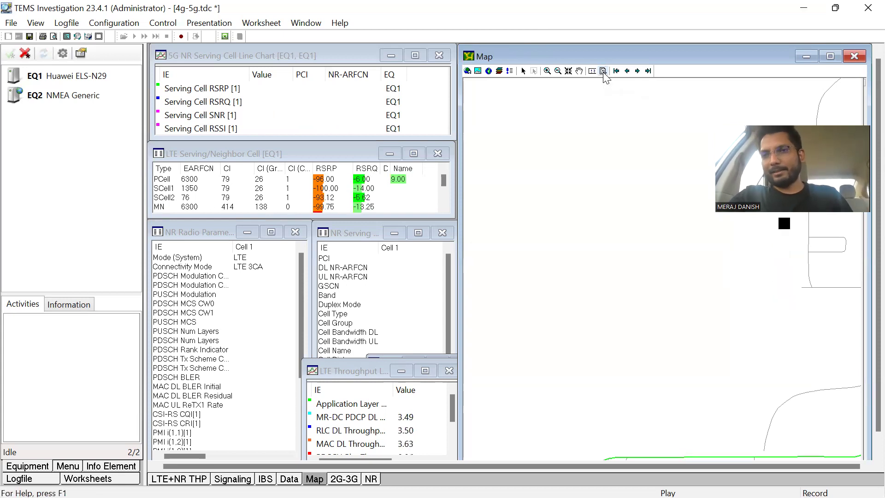